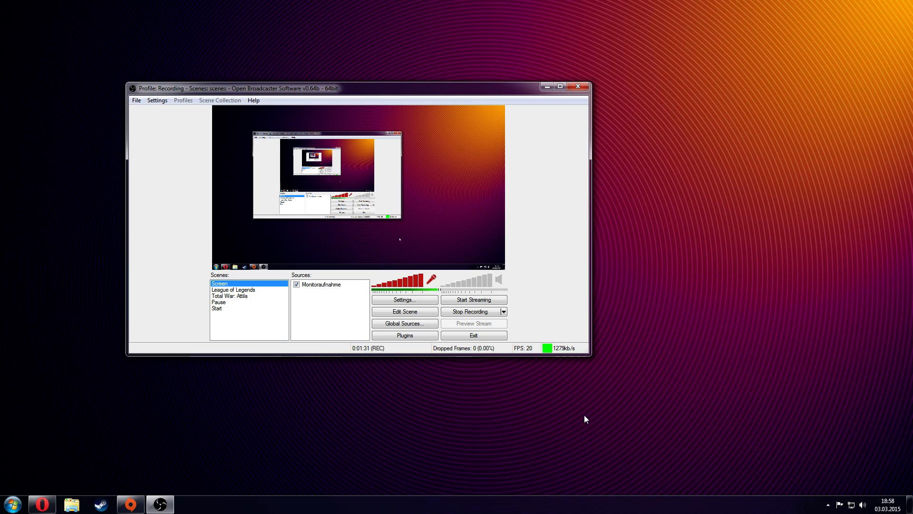
{"action": "left_click_drag", "start_coordinate": [471, 88], "coordinate": [505, 1]}
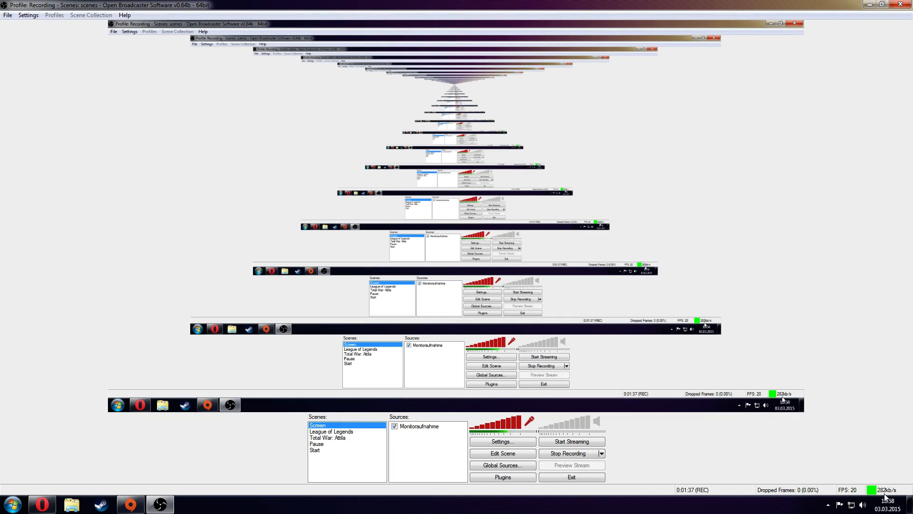
{"action": "left_click_drag", "start_coordinate": [649, 5], "coordinate": [469, 79]}
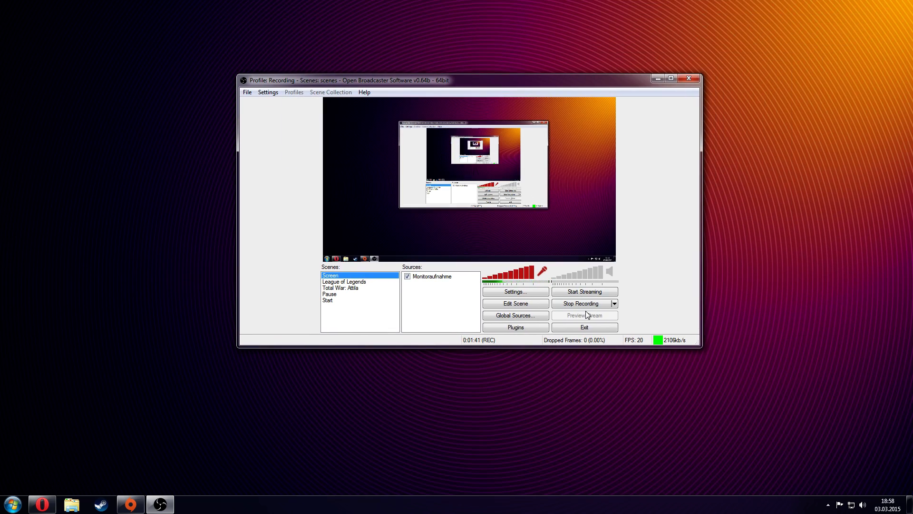
Step: In the encoding settings, choose a video quality balance of 10 and check the max bitrate and custom buffer size
{"action": "left_click", "coordinate": [532, 292]}
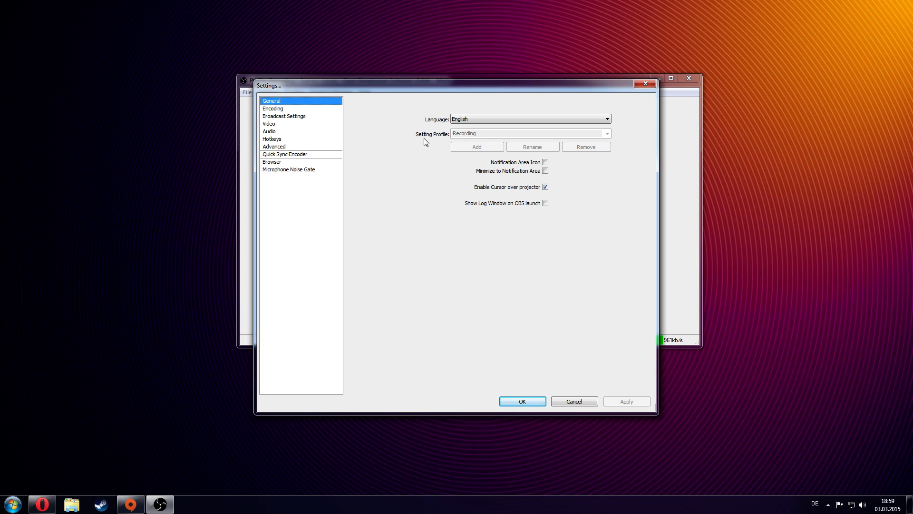
{"action": "left_click_drag", "start_coordinate": [449, 90], "coordinate": [473, 62]}
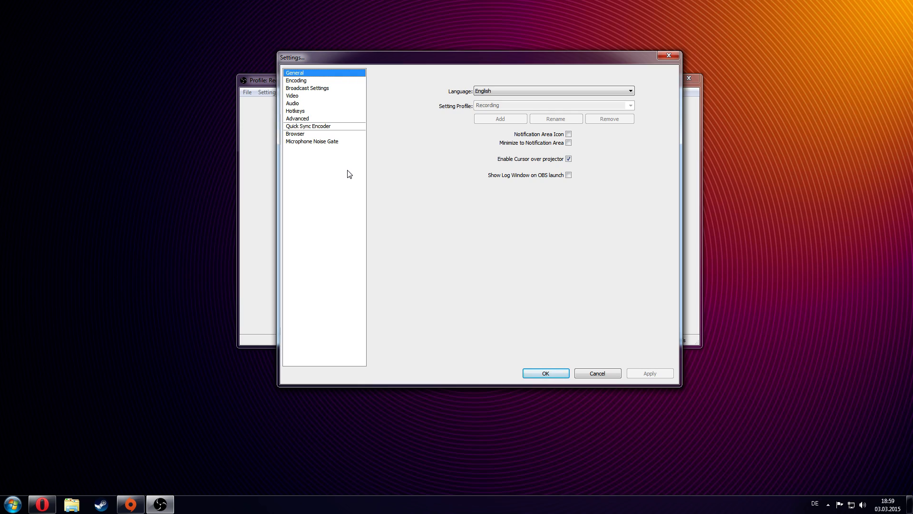
{"action": "left_click", "coordinate": [302, 81]}
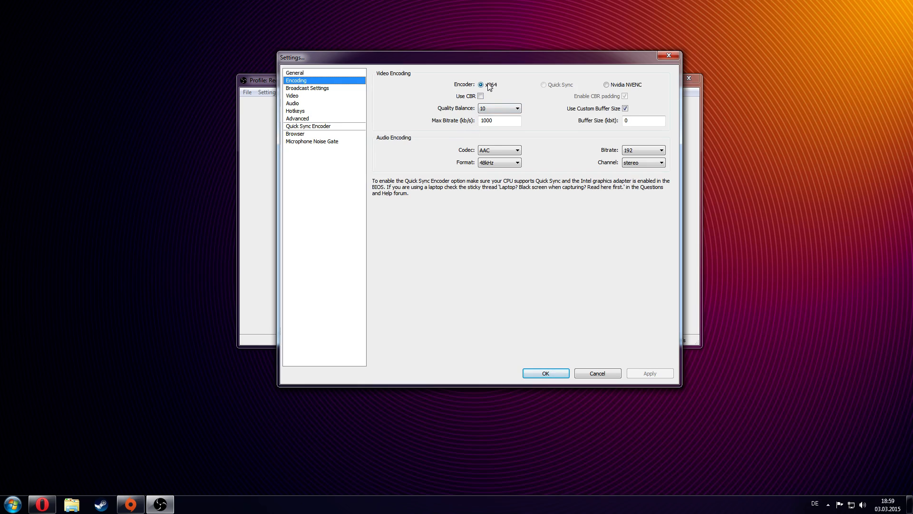
{"action": "mouse_move", "coordinate": [495, 120]}
{"action": "left_click", "coordinate": [483, 110]}
{"action": "left_click", "coordinate": [487, 180]}
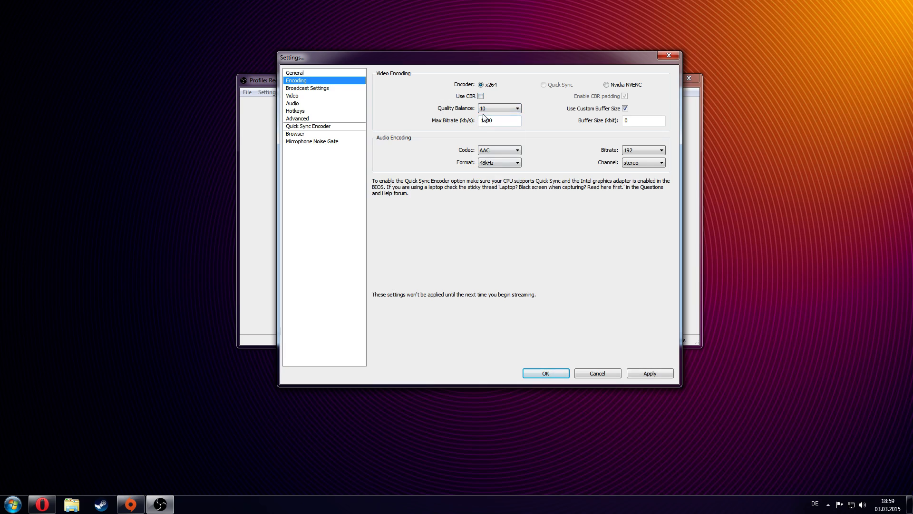
{"action": "left_click_drag", "start_coordinate": [509, 122], "coordinate": [439, 127]}
{"action": "left_click", "coordinate": [599, 110]}
{"action": "left_click", "coordinate": [626, 110]}
{"action": "double_click", "coordinate": [626, 120]}
Step: Choose the AAC codec, a bitrate of 192 and the 48kHz format for the audio encoding
{"action": "left_click", "coordinate": [491, 150]}
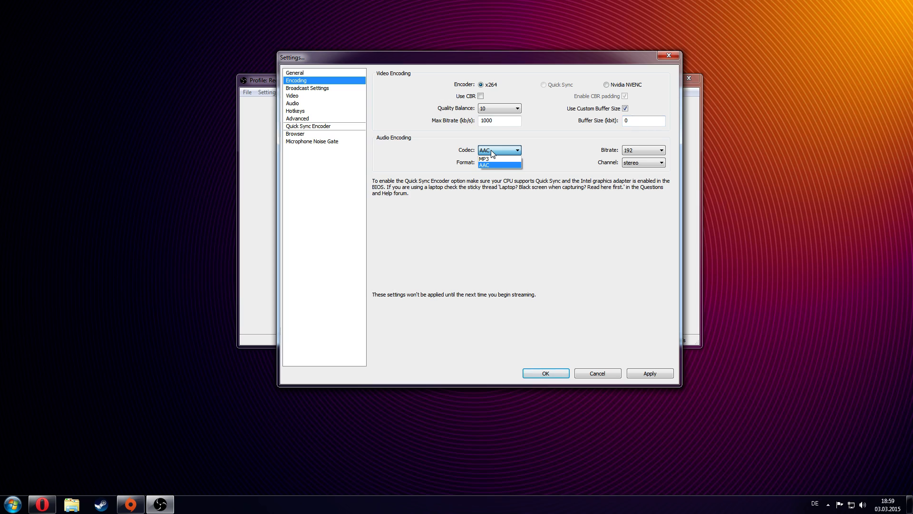
{"action": "left_click", "coordinate": [492, 165]}
{"action": "left_click", "coordinate": [633, 151]}
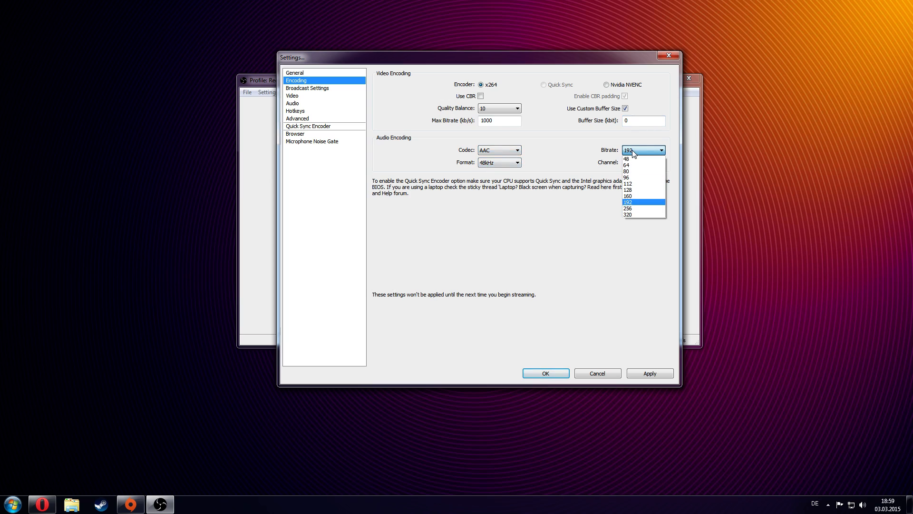
{"action": "left_click", "coordinate": [637, 203]}
{"action": "left_click", "coordinate": [499, 163]}
{"action": "left_click", "coordinate": [509, 179]}
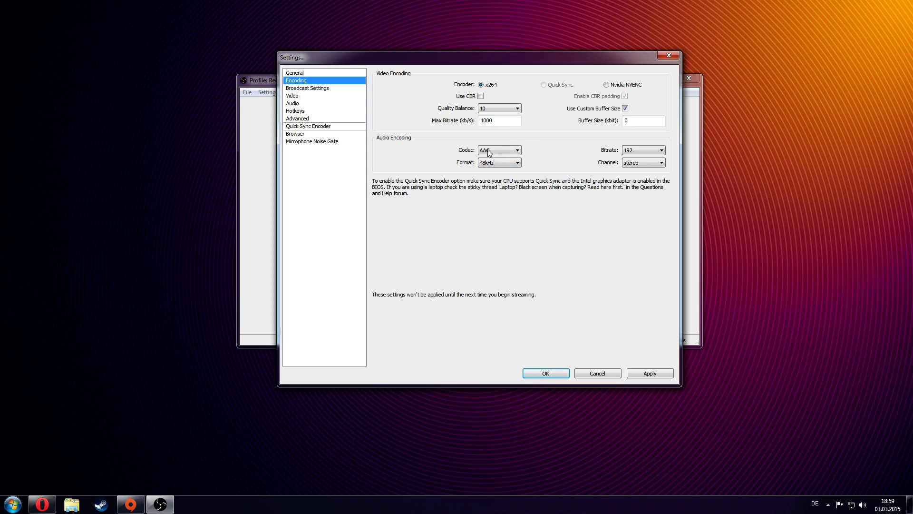
Step: Examine the recording file path in the broadcast settings and its save-location dialog without changing the path
{"action": "left_click", "coordinate": [337, 90]}
{"action": "left_click", "coordinate": [422, 283]}
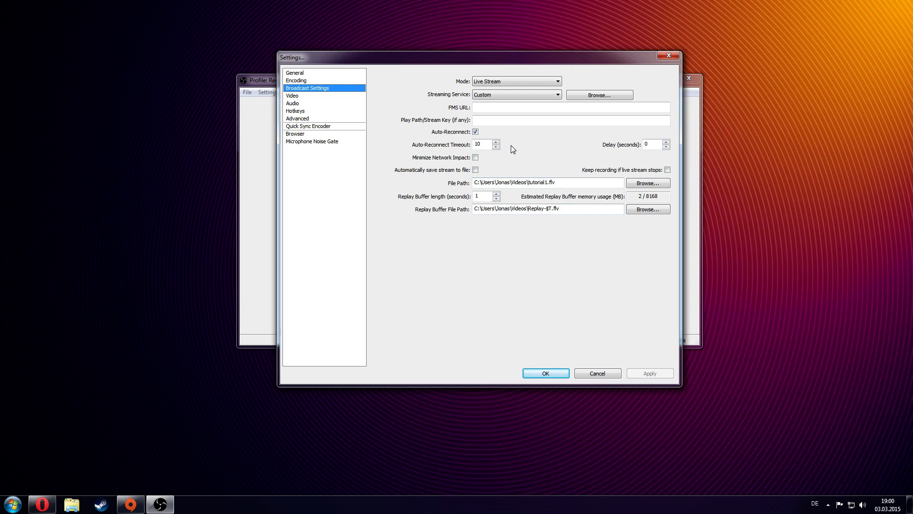
{"action": "left_click", "coordinate": [485, 121]}
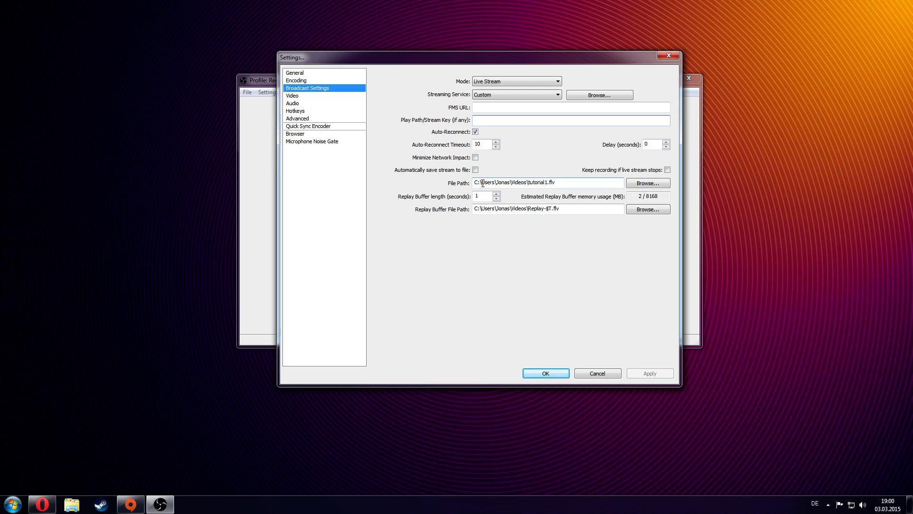
{"action": "left_click_drag", "start_coordinate": [474, 183], "coordinate": [575, 184]}
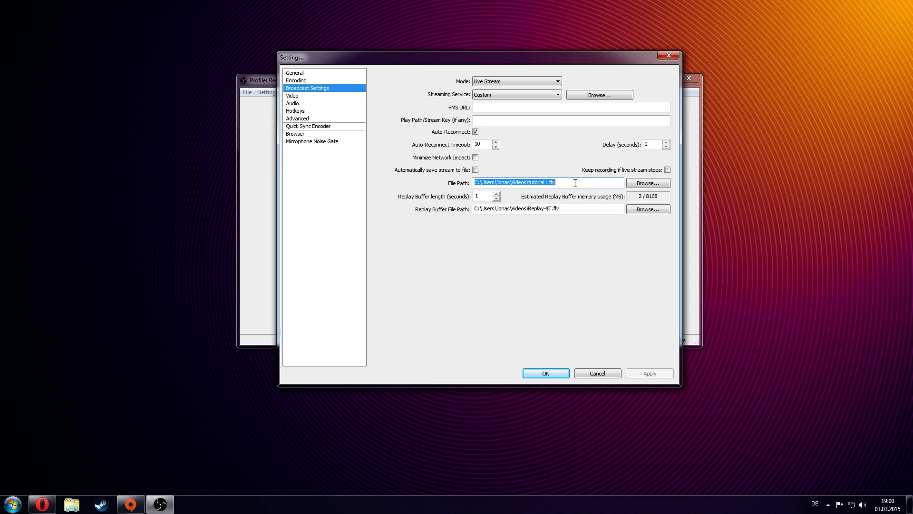
{"action": "left_click", "coordinate": [499, 182]}
{"action": "left_click_drag", "start_coordinate": [515, 183], "coordinate": [538, 184]}
{"action": "left_click", "coordinate": [548, 184]}
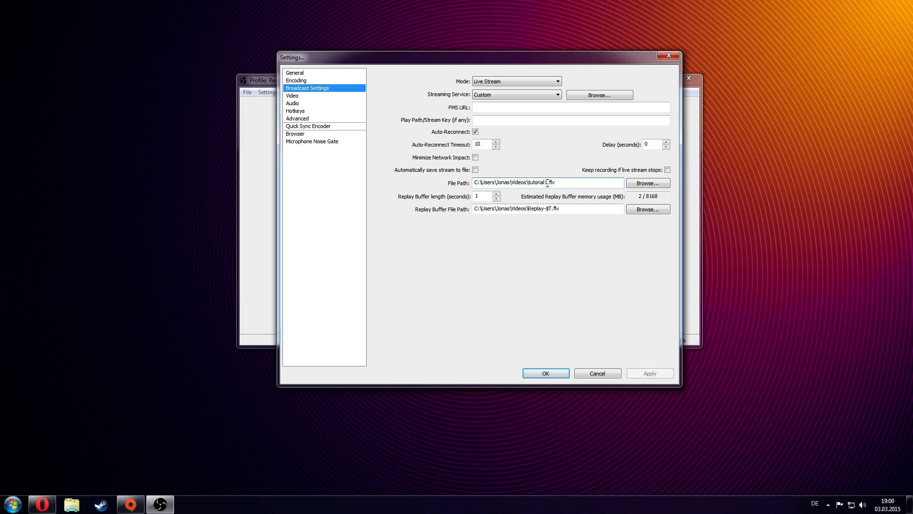
{"action": "left_click", "coordinate": [640, 184]}
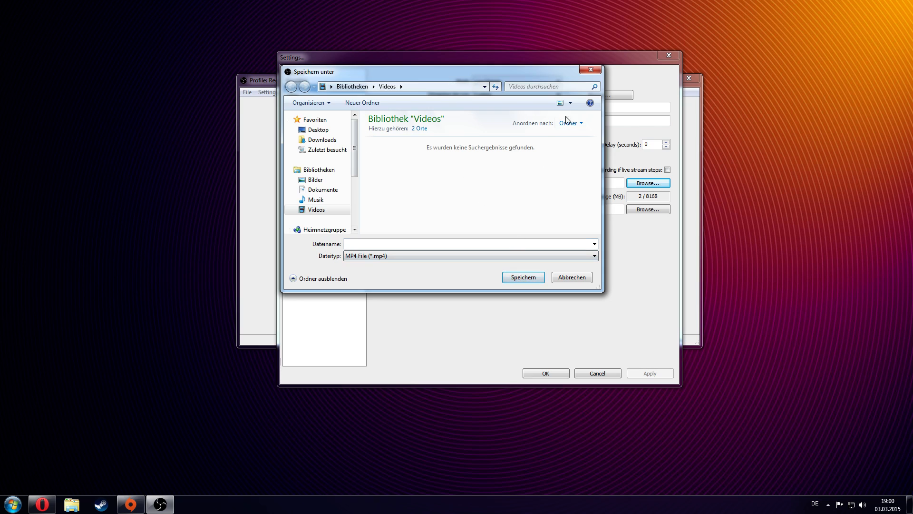
{"action": "left_click", "coordinate": [595, 74]}
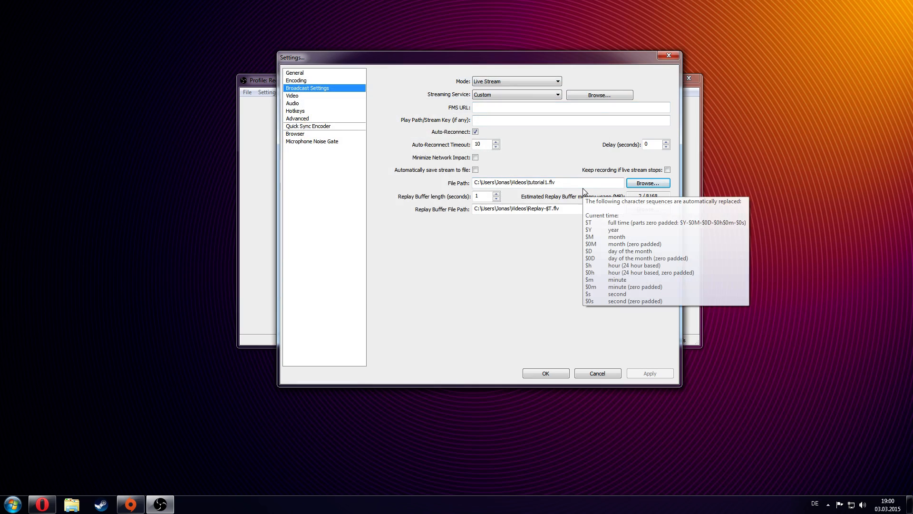
Step: In the video settings, check the custom 1920 x 1080 base resolution and choose None (1920x1080) as resolution downscale
{"action": "left_click", "coordinate": [324, 96]}
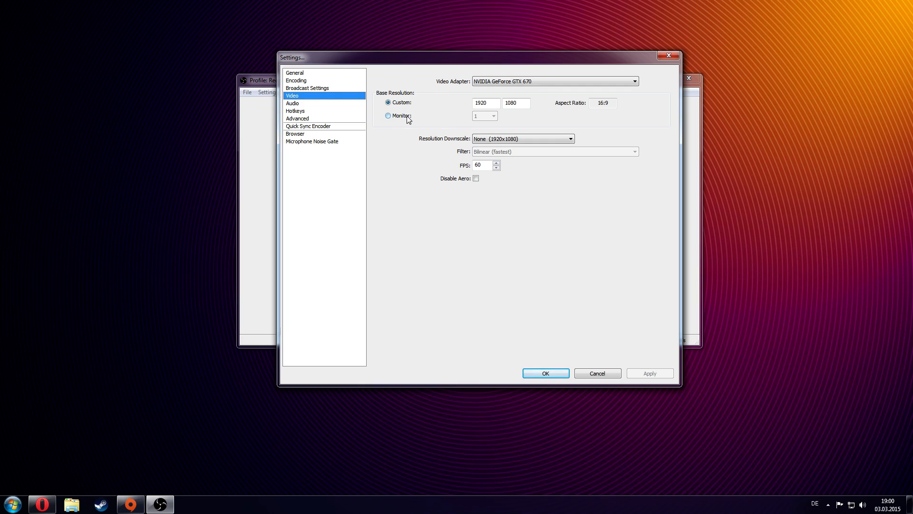
{"action": "left_click_drag", "start_coordinate": [492, 103], "coordinate": [475, 103]}
{"action": "left_click", "coordinate": [530, 105]}
{"action": "double_click", "coordinate": [529, 105]}
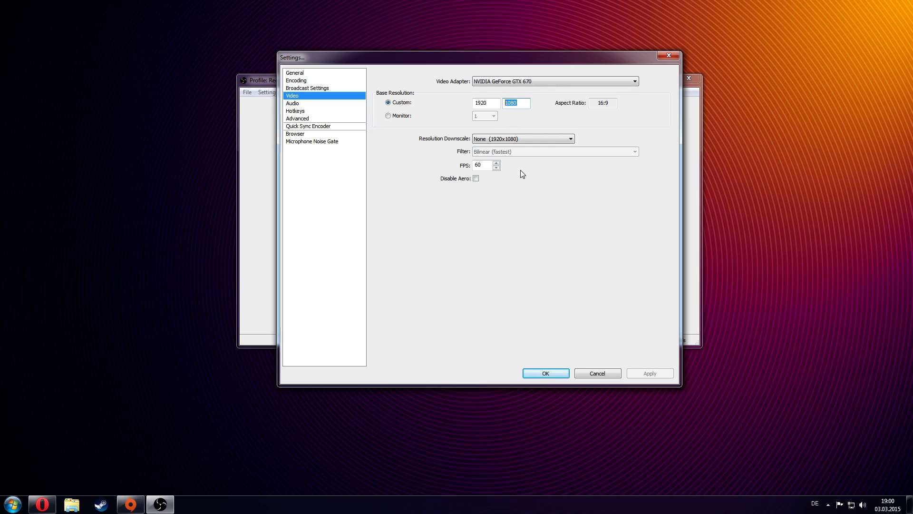
{"action": "left_click", "coordinate": [513, 139]}
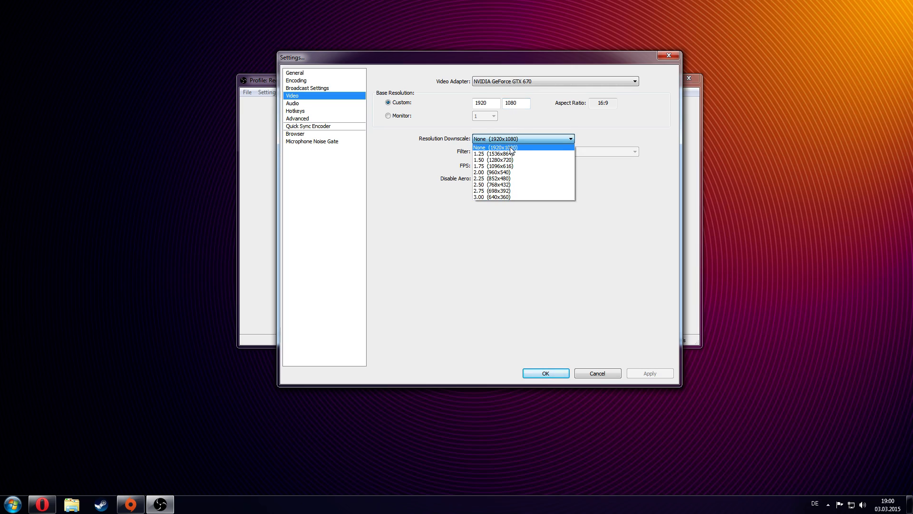
{"action": "left_click", "coordinate": [510, 148]}
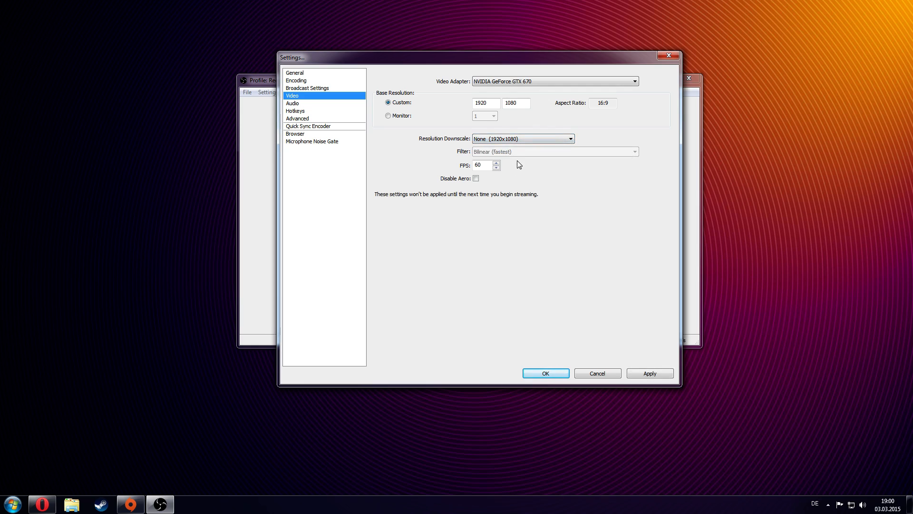
Step: Try the 1.50 (1280x720) downscale with the Bicubic sharper filter, and return the resolution downscale to None (1920x1080)
{"action": "left_click", "coordinate": [521, 138]}
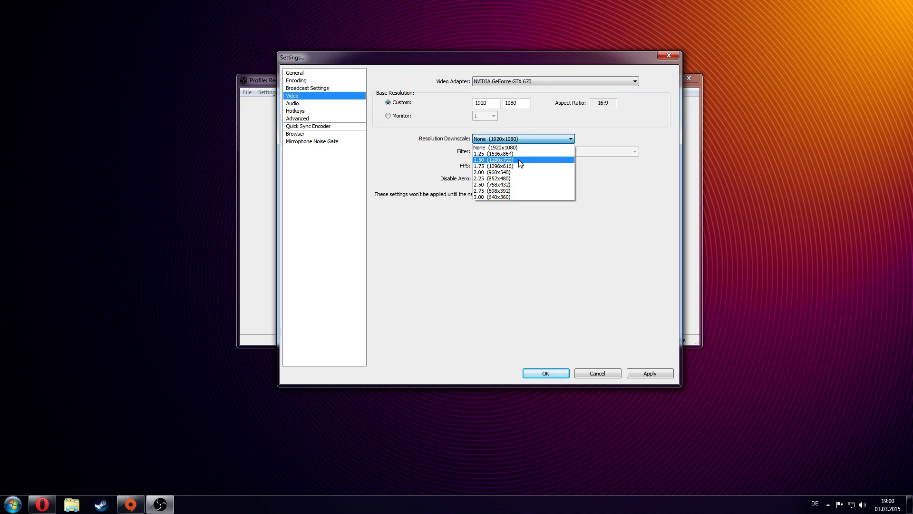
{"action": "left_click", "coordinate": [519, 164]}
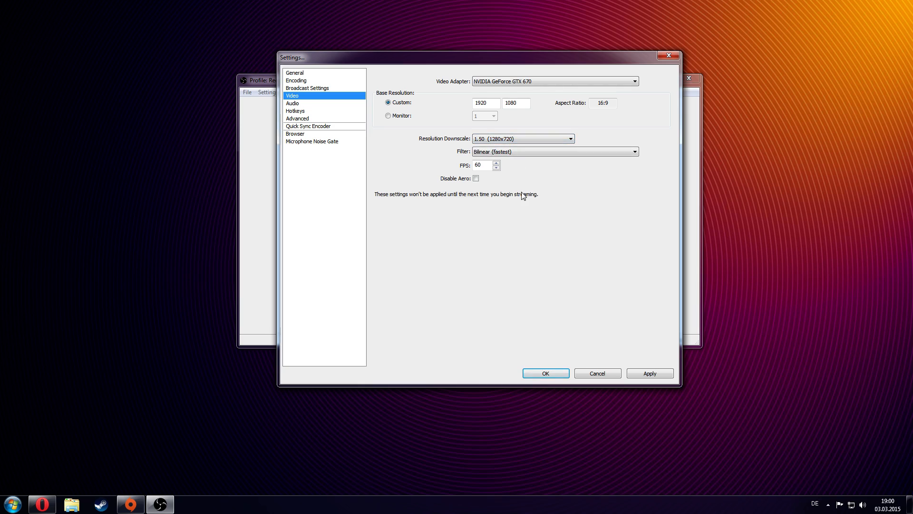
{"action": "left_click", "coordinate": [489, 152]}
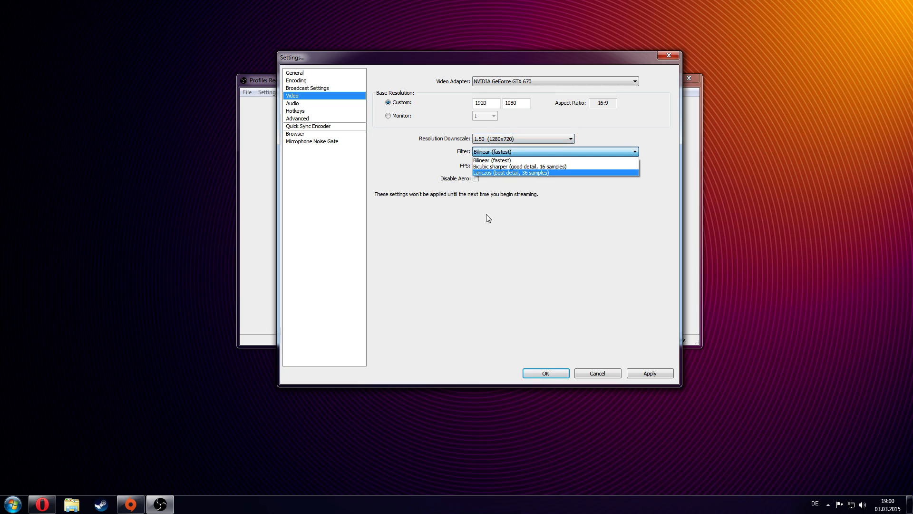
{"action": "left_click", "coordinate": [510, 166]}
{"action": "left_click", "coordinate": [507, 139]}
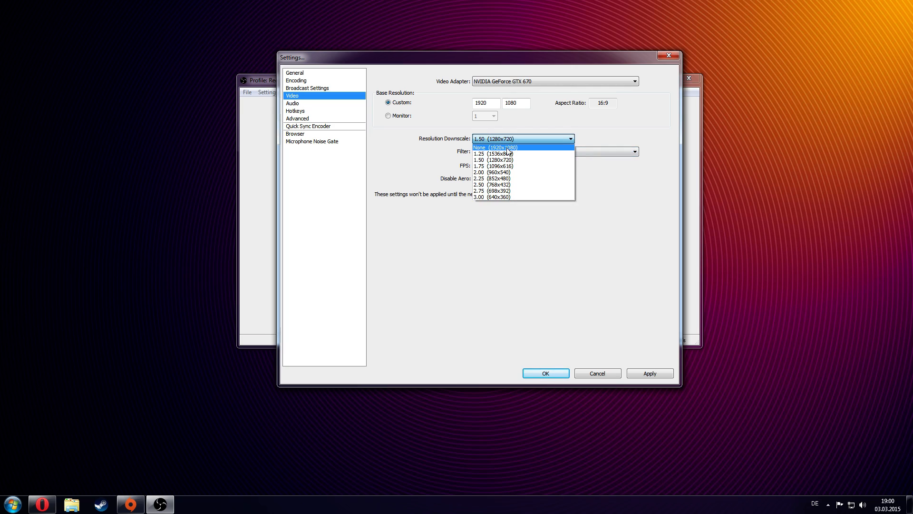
{"action": "left_click", "coordinate": [508, 148]}
Step: Set the video frame rate to 60 FPS and save the changes while switching to the audio settings
{"action": "double_click", "coordinate": [487, 165]}
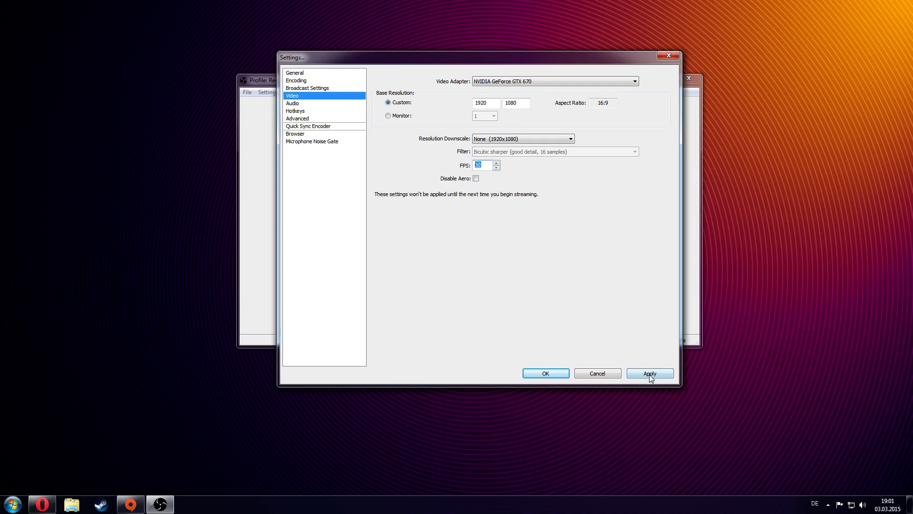
{"action": "left_click_drag", "start_coordinate": [547, 58], "coordinate": [449, 67]}
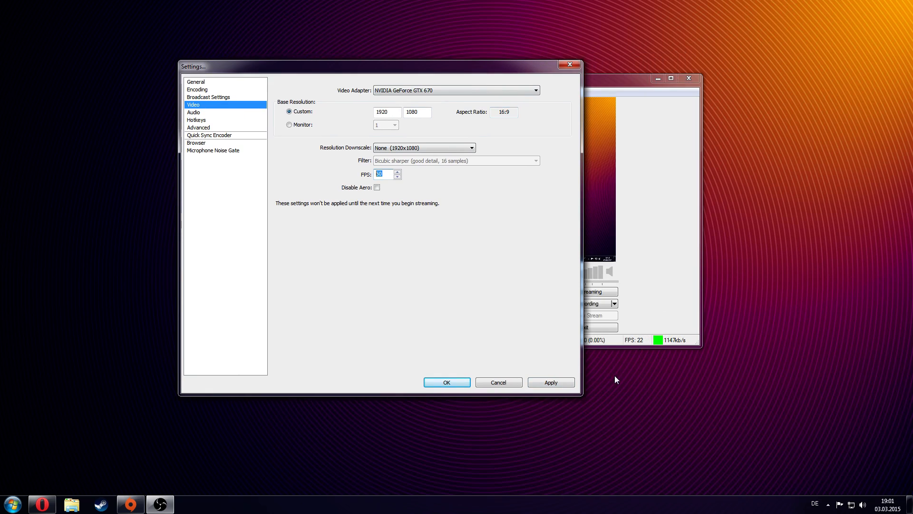
{"action": "left_click_drag", "start_coordinate": [761, 52], "coordinate": [177, 439]}
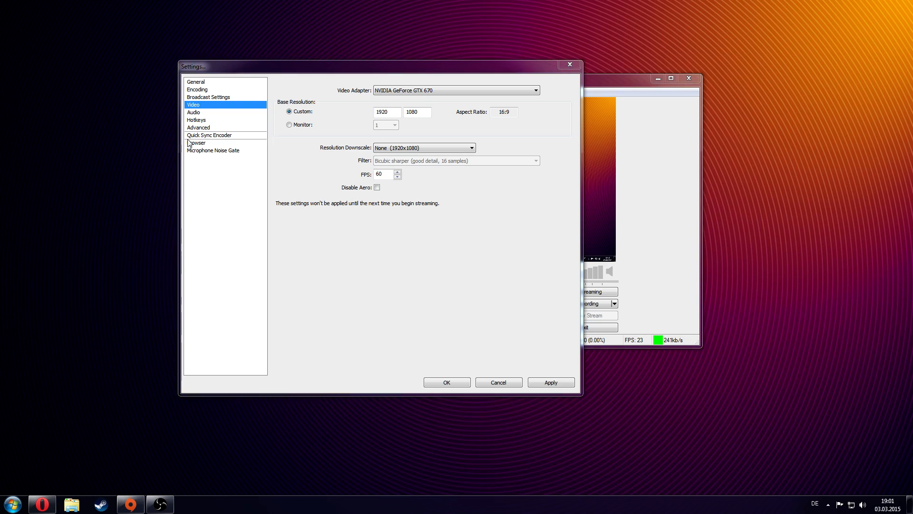
{"action": "left_click", "coordinate": [196, 113]}
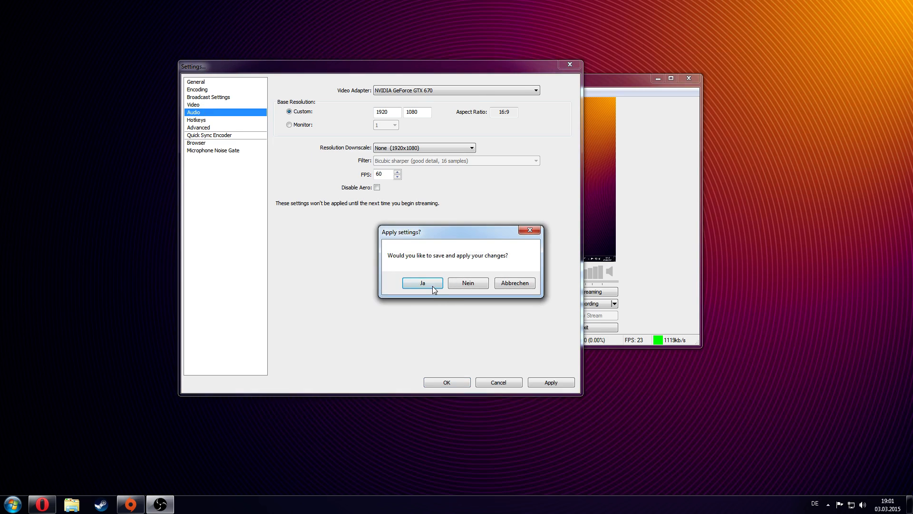
{"action": "left_click", "coordinate": [432, 286]}
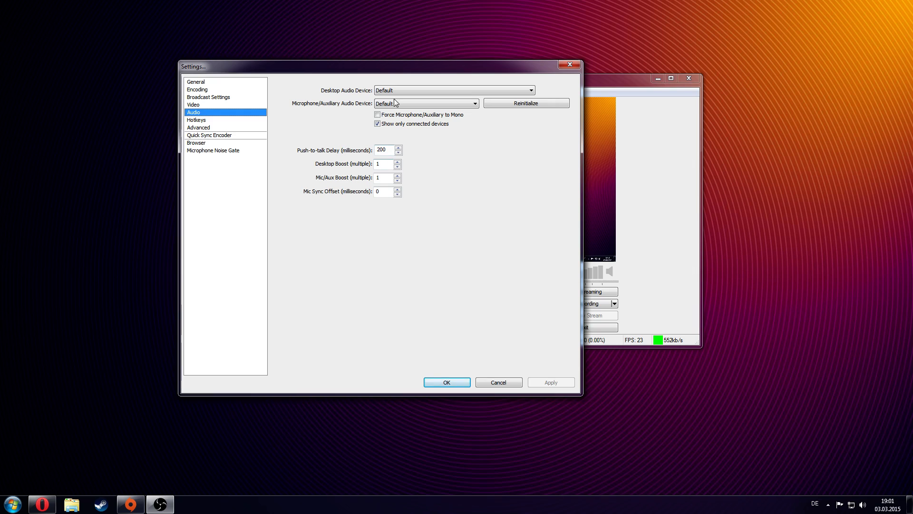
Step: Examine the custom x264 encoder parameter and its value in the advanced settings, and close the settings
{"action": "left_click", "coordinate": [209, 126]}
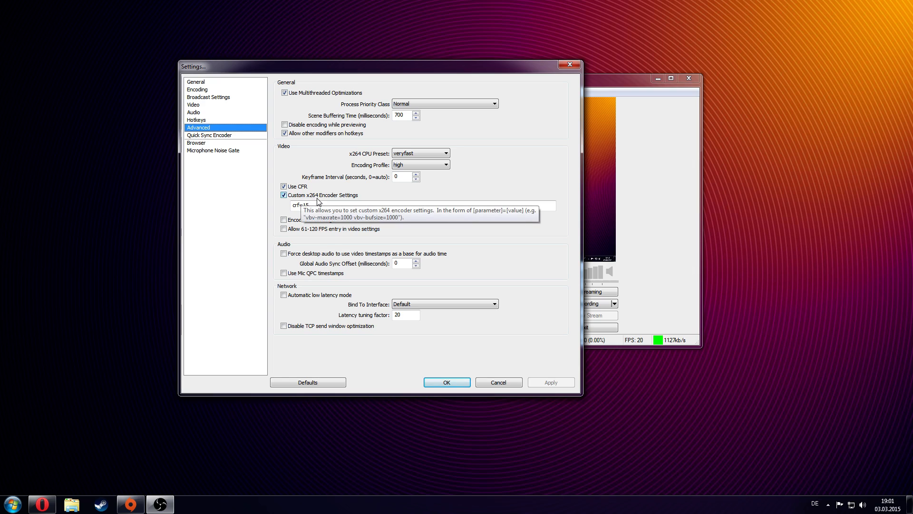
{"action": "left_click_drag", "start_coordinate": [314, 204], "coordinate": [286, 208]}
{"action": "left_click", "coordinate": [306, 208]}
{"action": "left_click", "coordinate": [294, 207]}
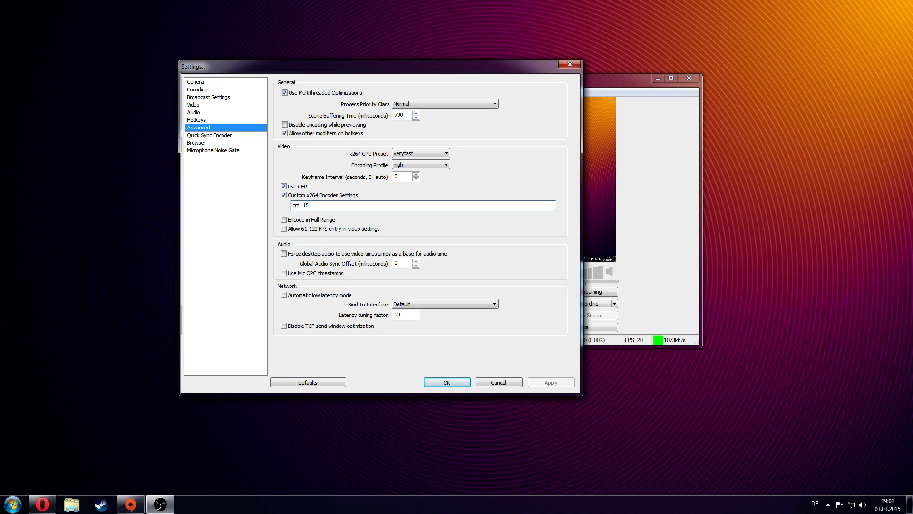
{"action": "left_click_drag", "start_coordinate": [310, 205], "coordinate": [292, 206]}
{"action": "left_click", "coordinate": [312, 206]}
{"action": "left_click_drag", "start_coordinate": [312, 206], "coordinate": [303, 207]}
{"action": "left_click", "coordinate": [447, 383]}
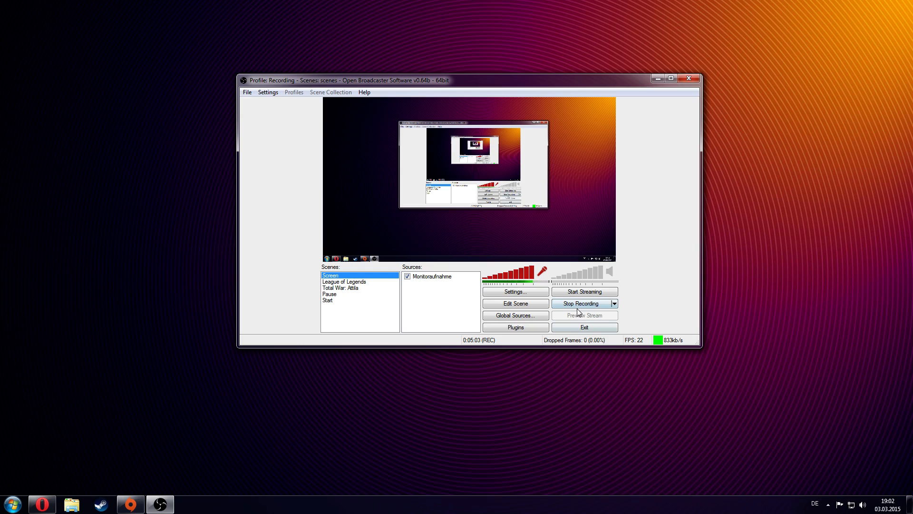
Step: Open the Videos library in the file explorer and inspect the details of the recorded tutorial1 FLV files
{"action": "left_click", "coordinate": [72, 504]}
{"action": "left_click", "coordinate": [46, 143]}
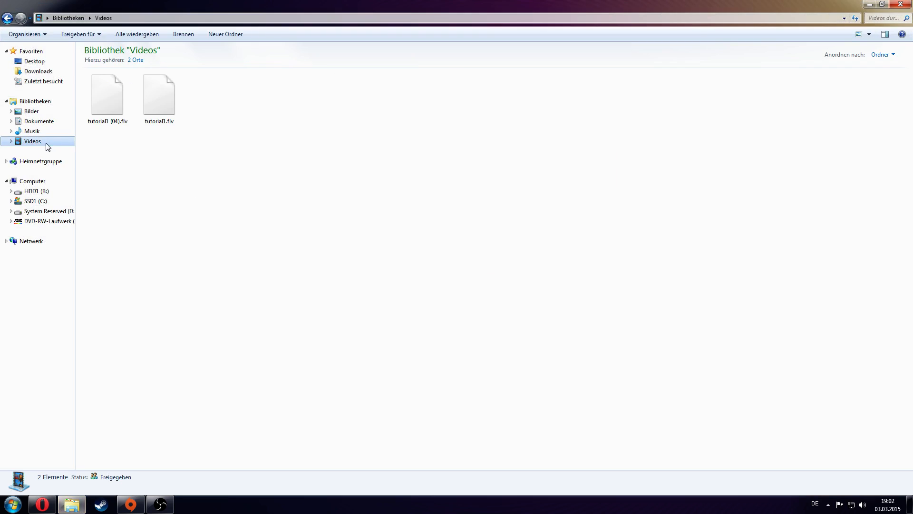
{"action": "double_click", "coordinate": [228, 3]}
{"action": "left_click_drag", "start_coordinate": [348, 278], "coordinate": [267, 198]}
{"action": "left_click_drag", "start_coordinate": [325, 105], "coordinate": [360, 104]}
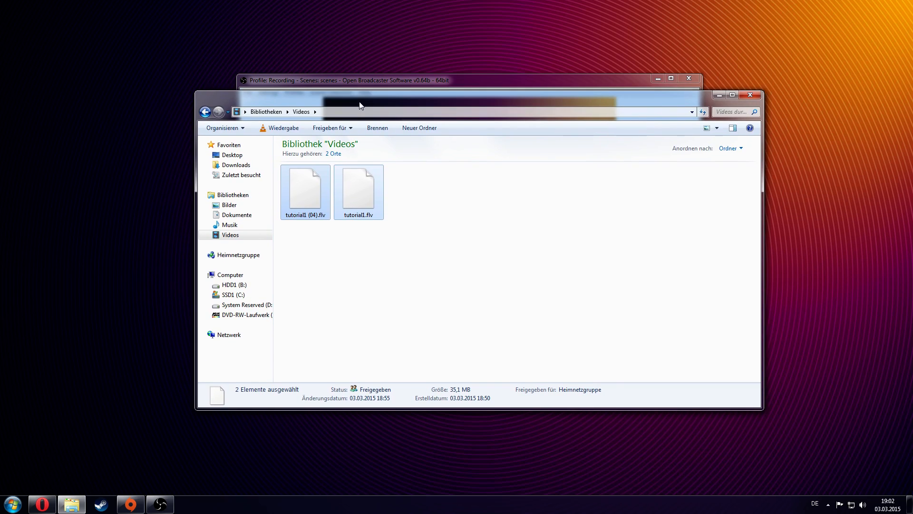
{"action": "left_click", "coordinate": [309, 217]}
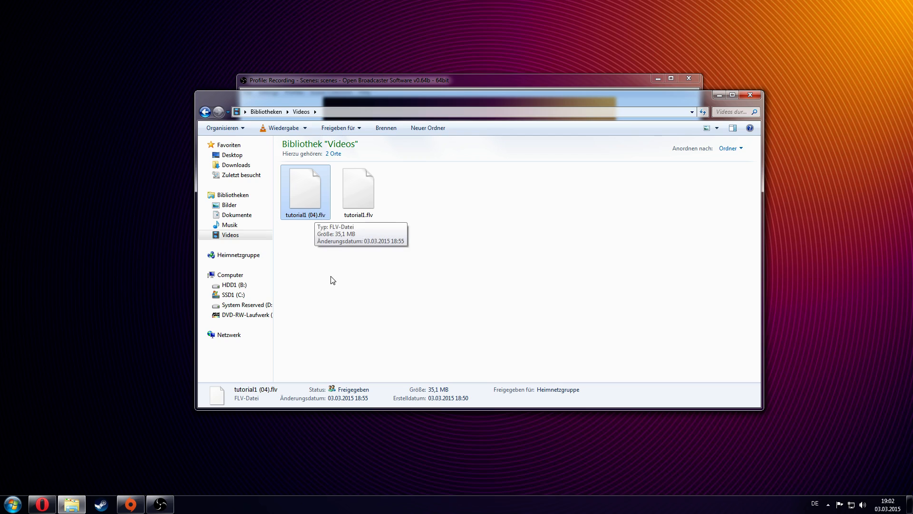
{"action": "left_click_drag", "start_coordinate": [427, 248], "coordinate": [352, 183]}
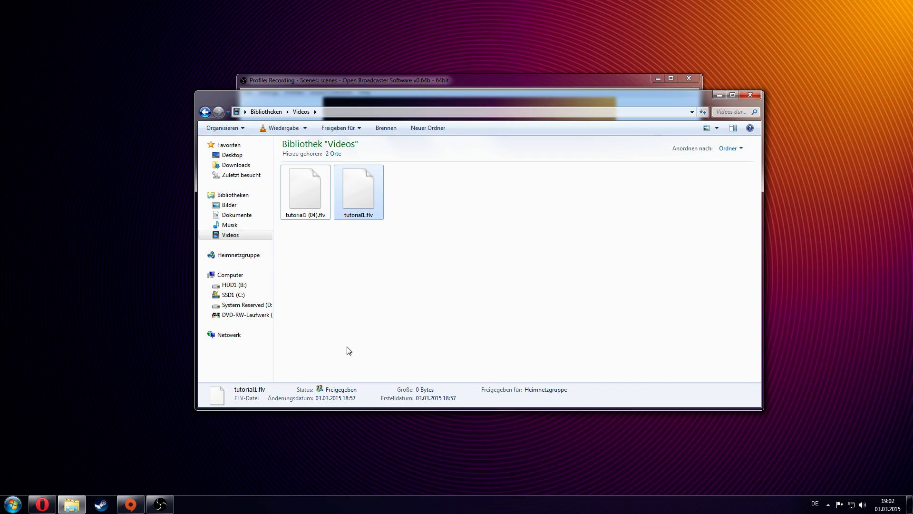
Step: Inspect the details of the tutorial1 (04).flv recording in the Videos library, and close the file explorer to return to the recording window
{"action": "left_click", "coordinate": [318, 220]}
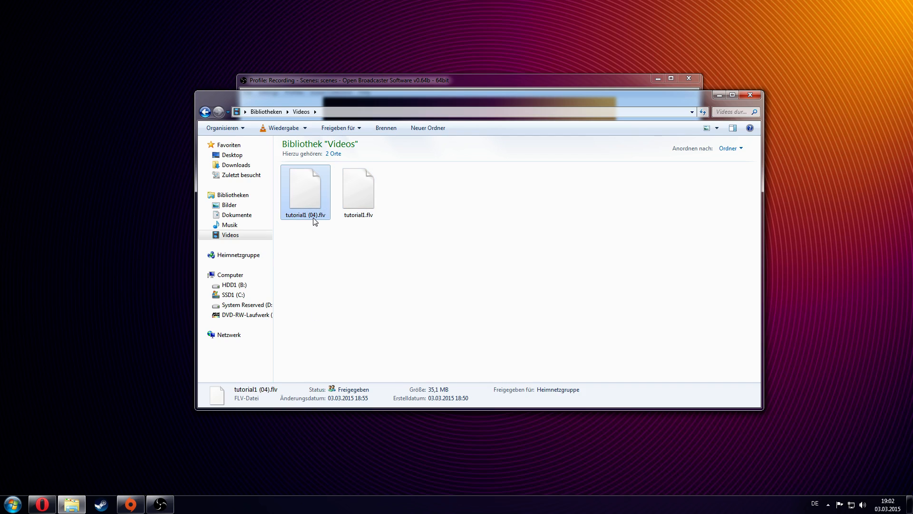
{"action": "left_click", "coordinate": [385, 279]}
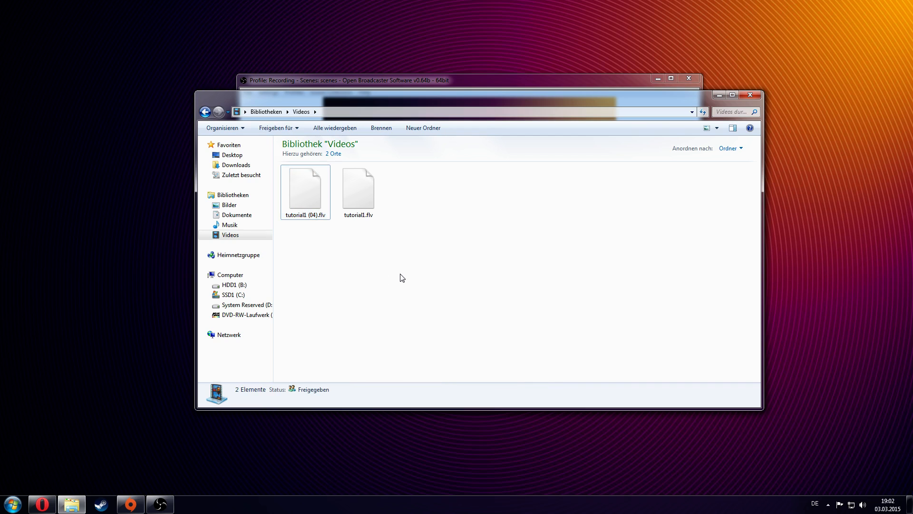
{"action": "left_click_drag", "start_coordinate": [437, 95], "coordinate": [500, 344]}
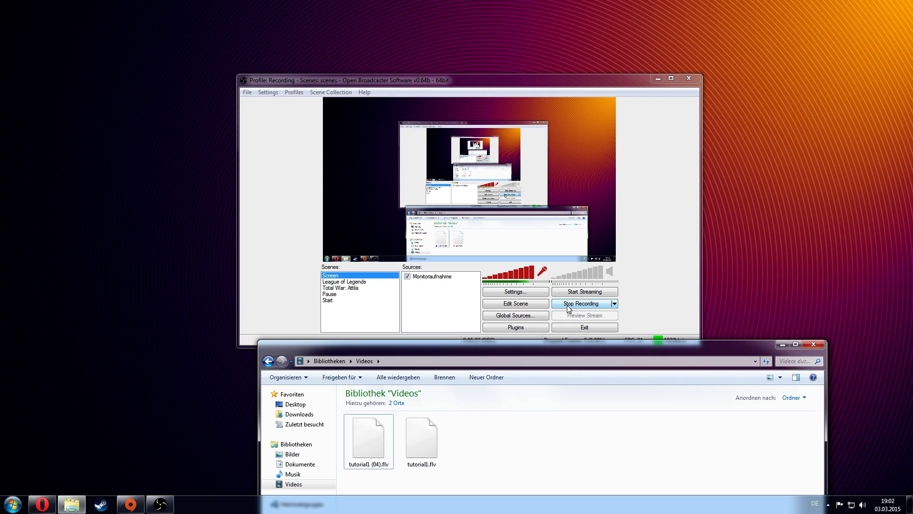
{"action": "left_click_drag", "start_coordinate": [507, 350], "coordinate": [485, 144]}
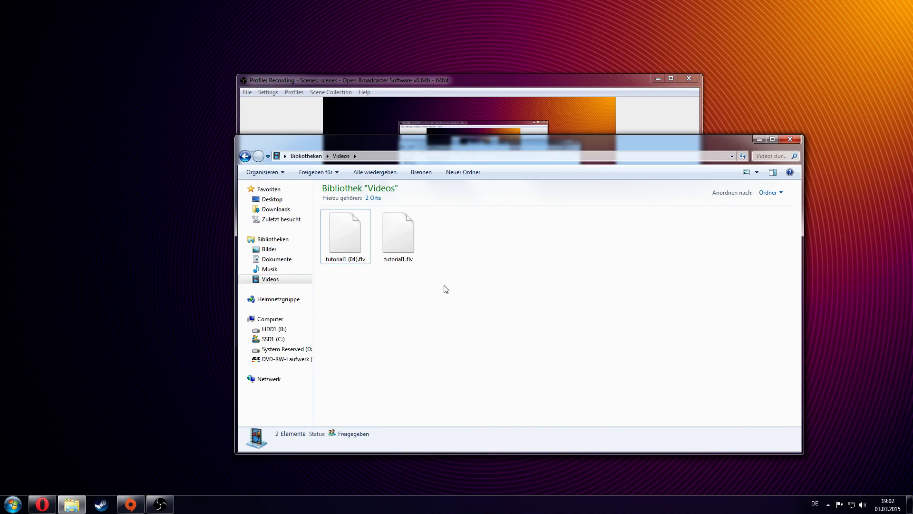
{"action": "left_click_drag", "start_coordinate": [367, 300], "coordinate": [336, 237]}
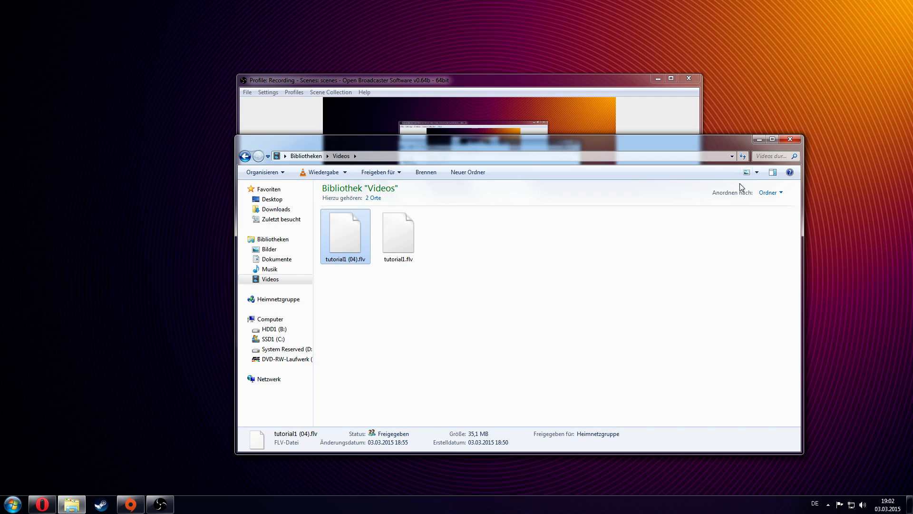
{"action": "left_click", "coordinate": [795, 138]}
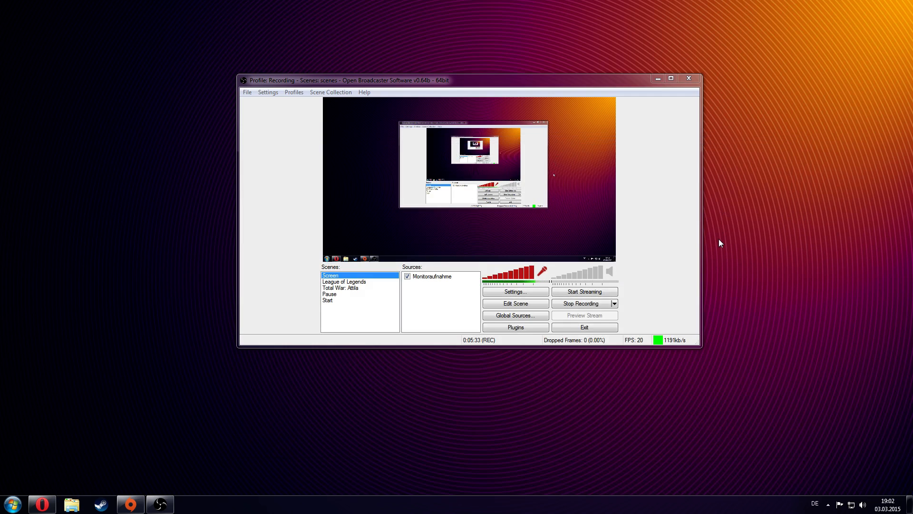